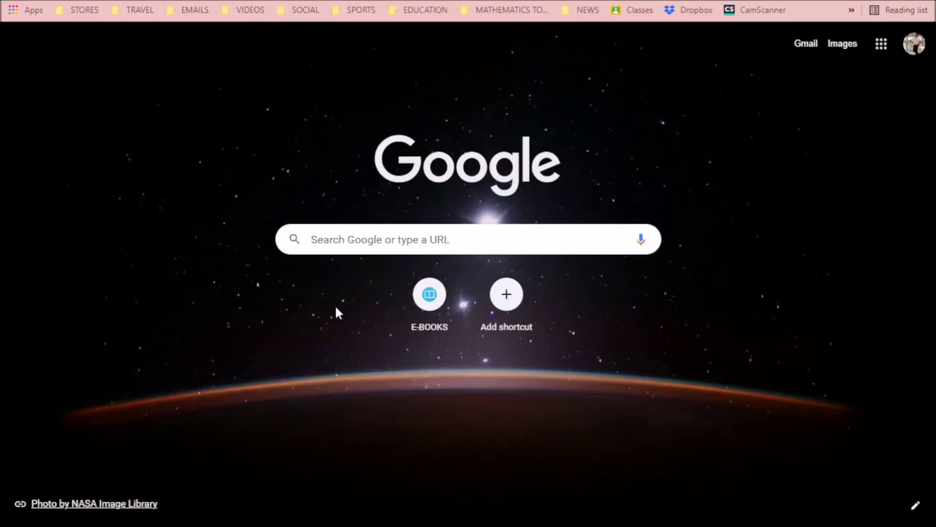
Click into the empty search box on Chrome's Google new tab page
left_click(348, 240)
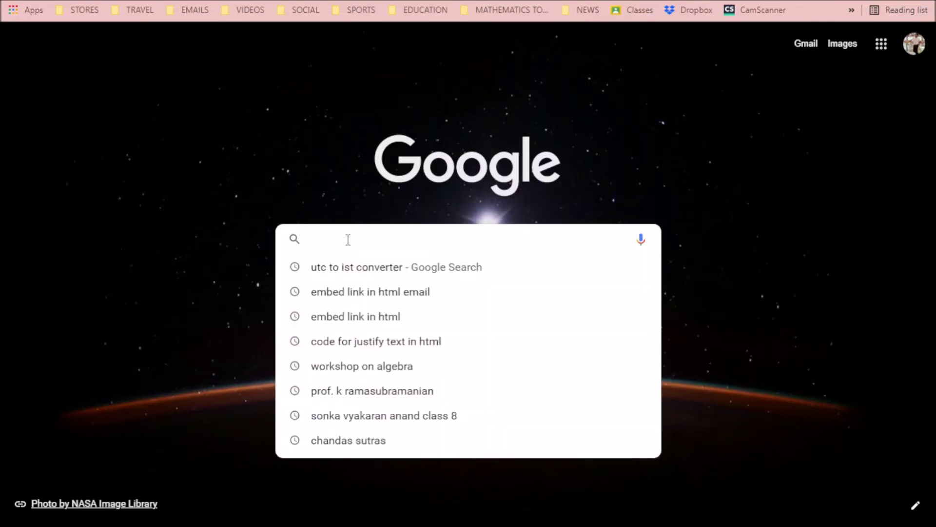
type("htt")
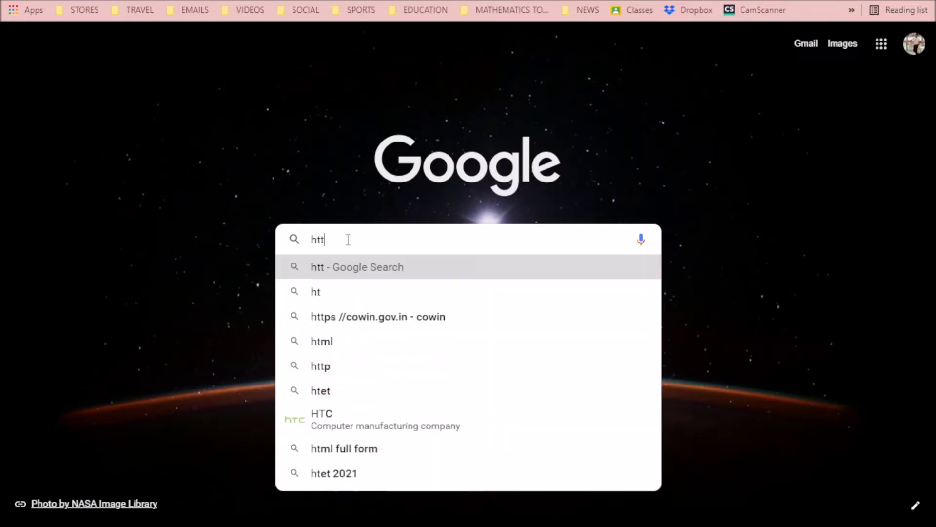
type("p://")
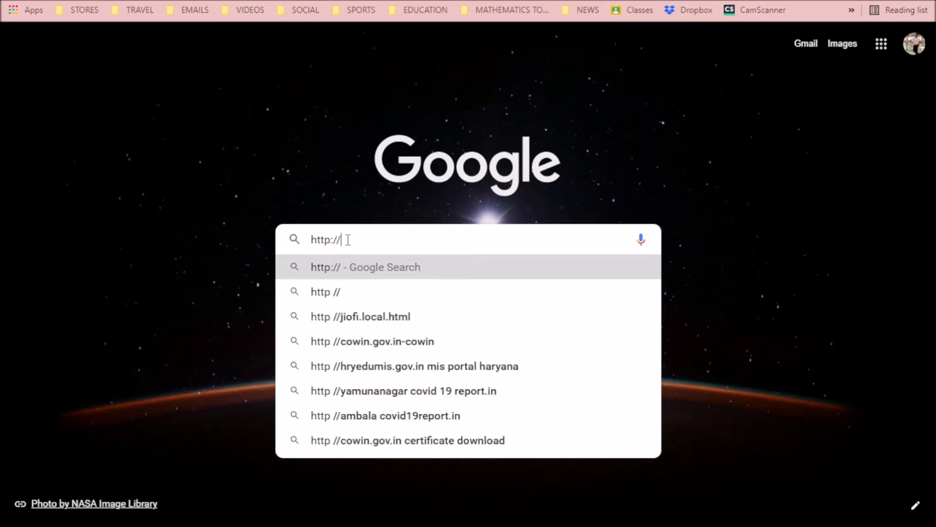
type("math")
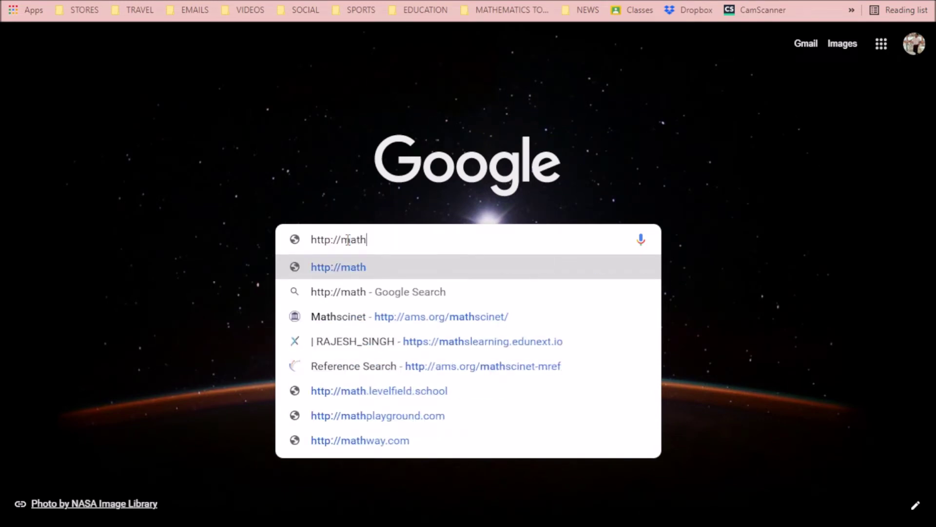
type(".rcmo")
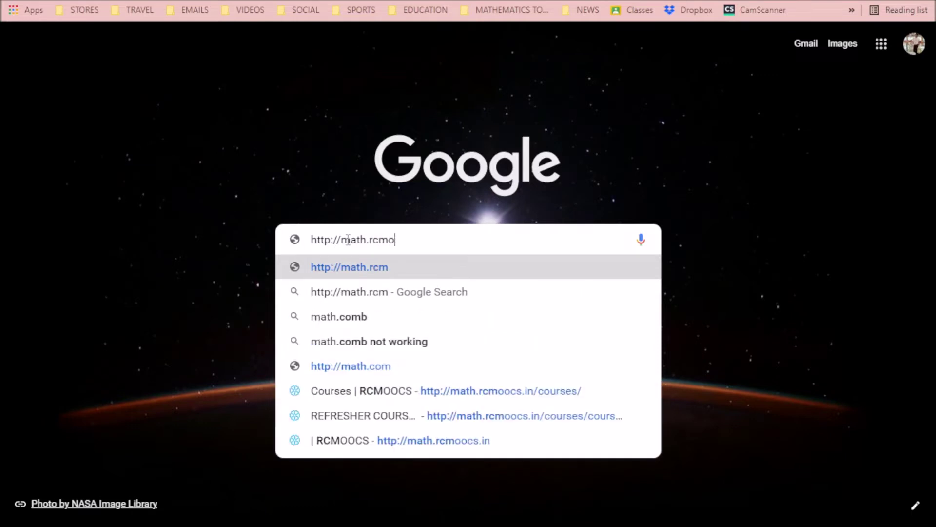
type("ocs.i")
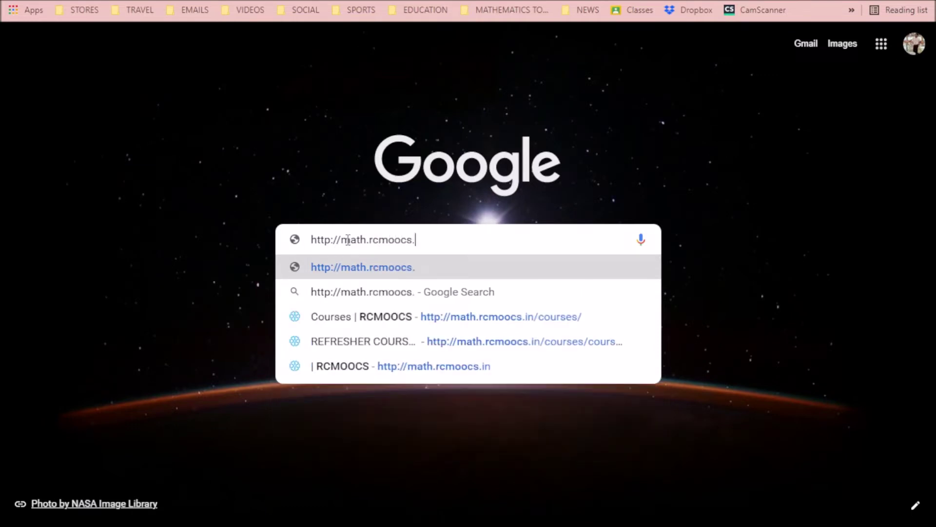
type("n")
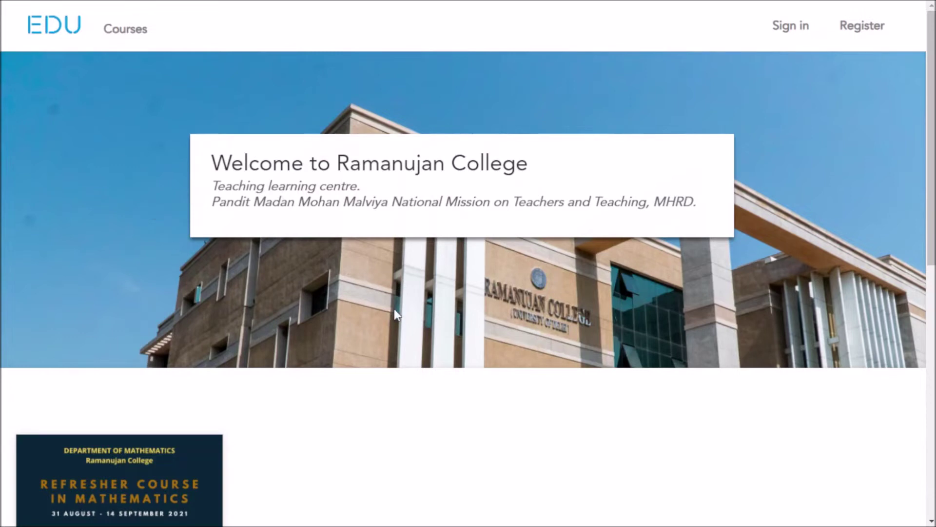
Open the Refresher Course in Mathematics (DFDP_15) page from its course card's LEARN MORE
scroll(390, 307, "down", 4)
scroll(337, 238, "up", 3)
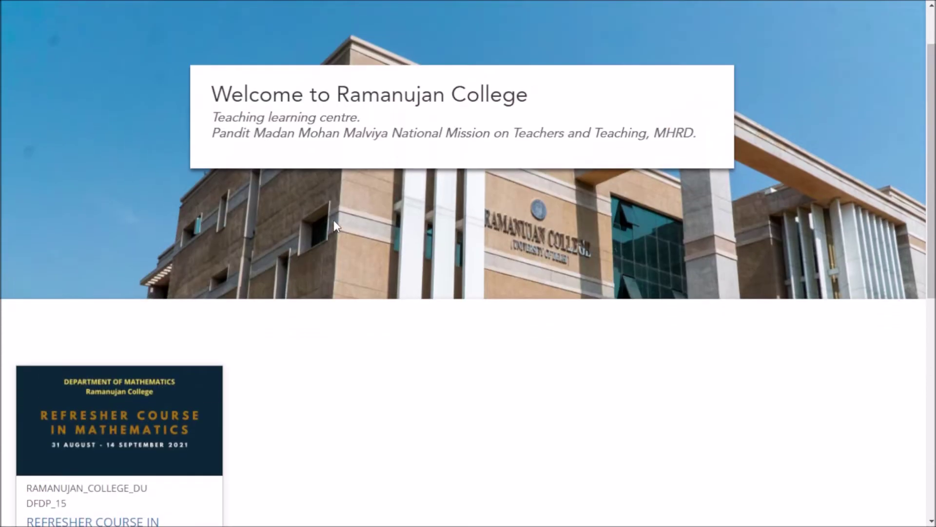
scroll(290, 221, "down", 3)
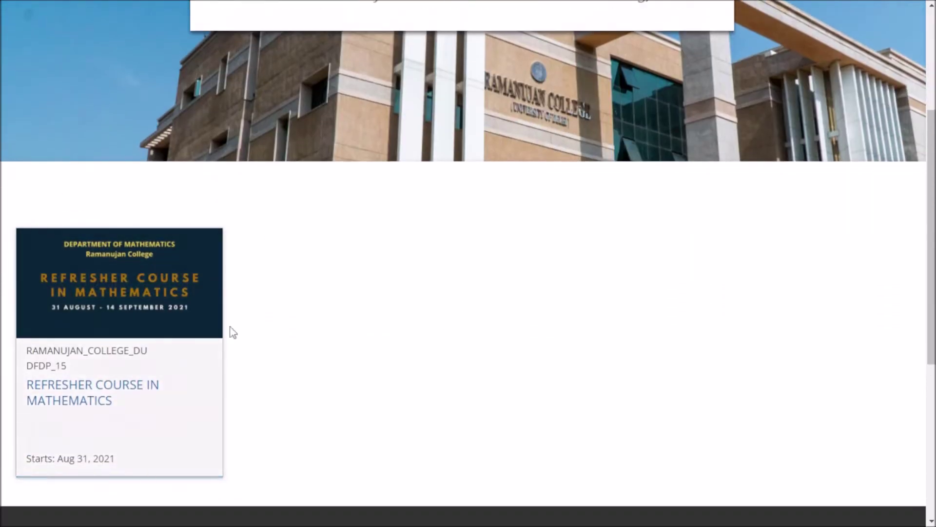
mouse_move(188, 265)
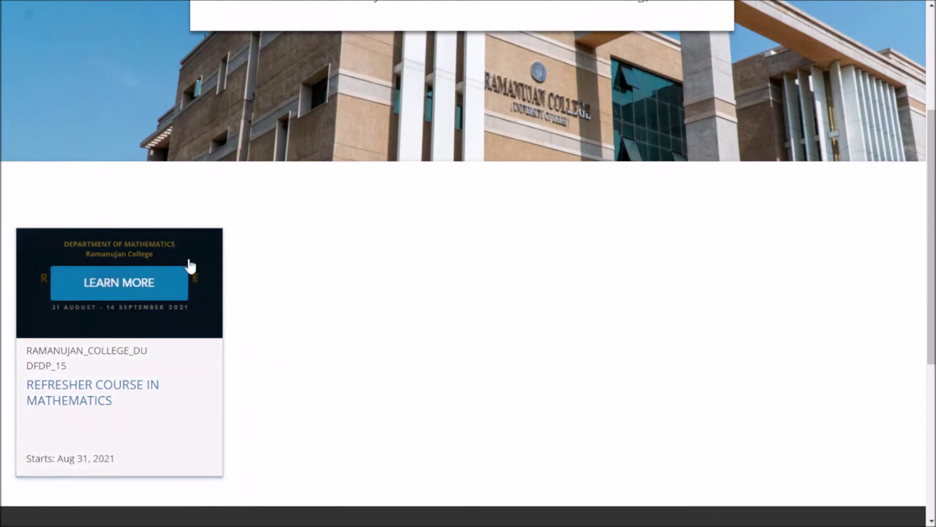
left_click(121, 285)
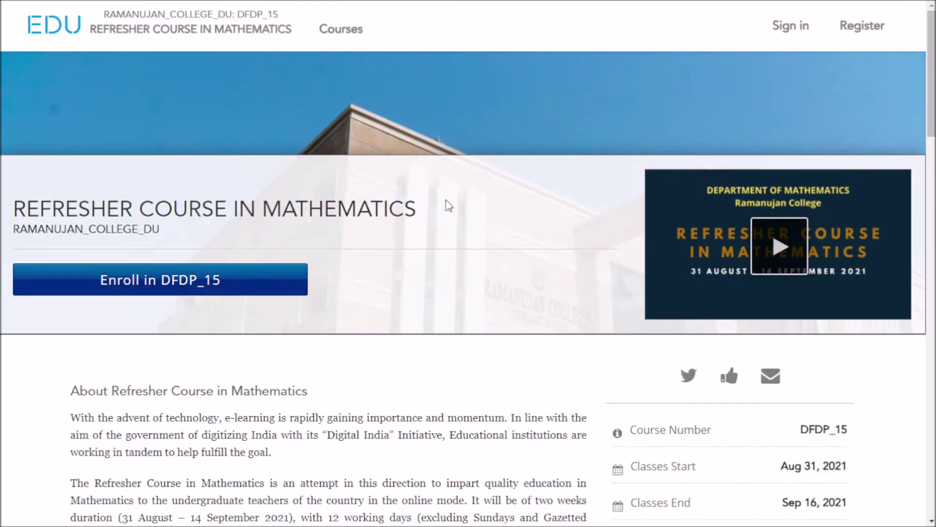
scroll(415, 195, "down", 2)
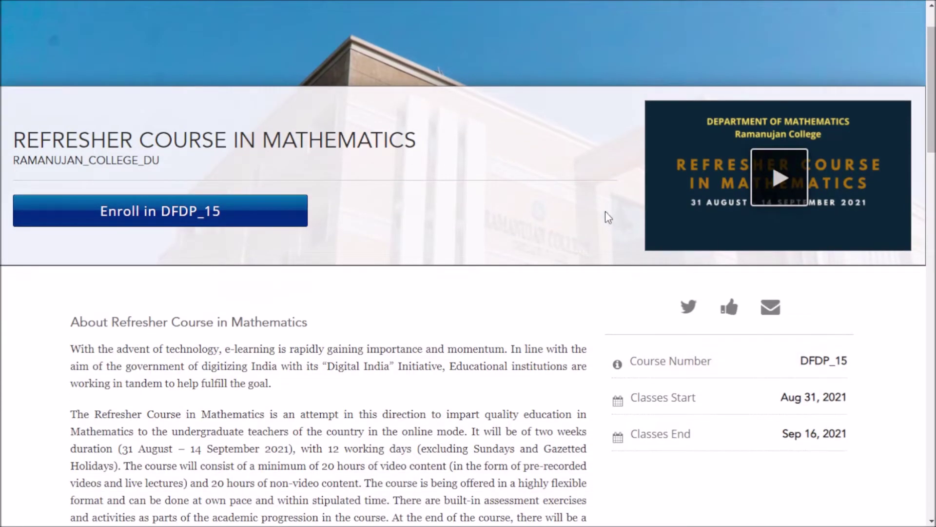
scroll(458, 244, "down", 2)
scroll(306, 251, "up", 4)
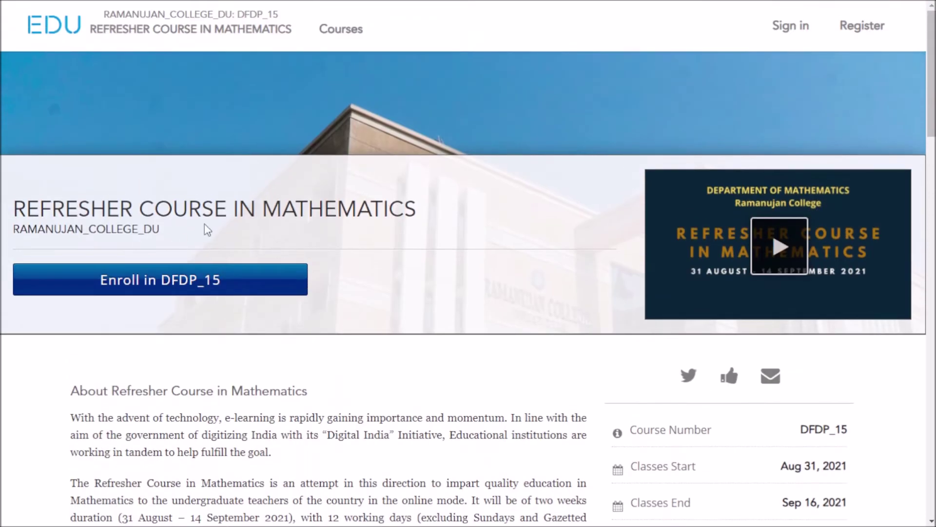
scroll(214, 229, "down", 4)
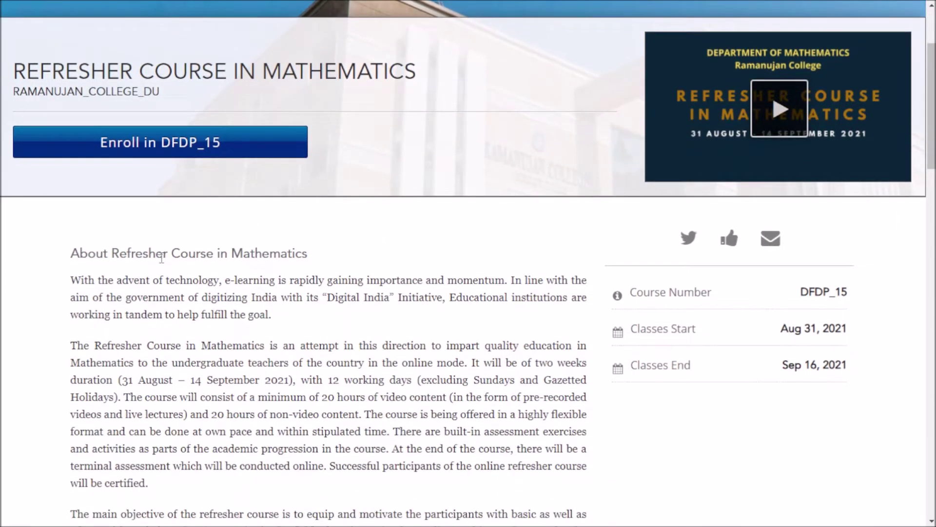
scroll(180, 268, "down", 2)
scroll(224, 197, "down", 4)
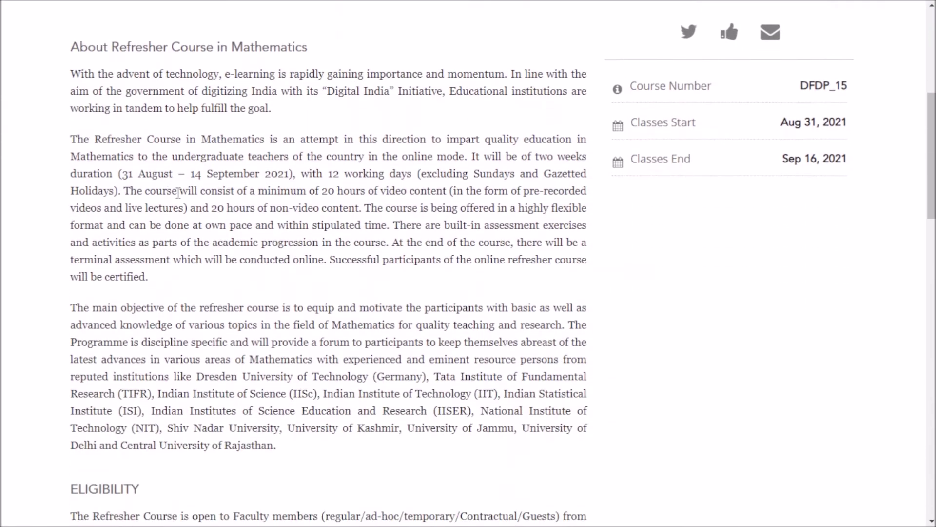
scroll(276, 295, "down", 8)
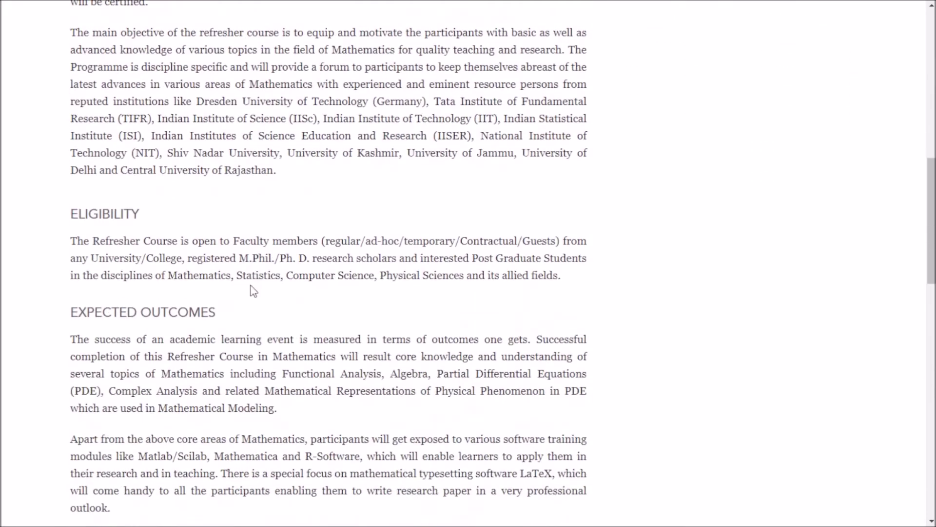
scroll(270, 273, "down", 2)
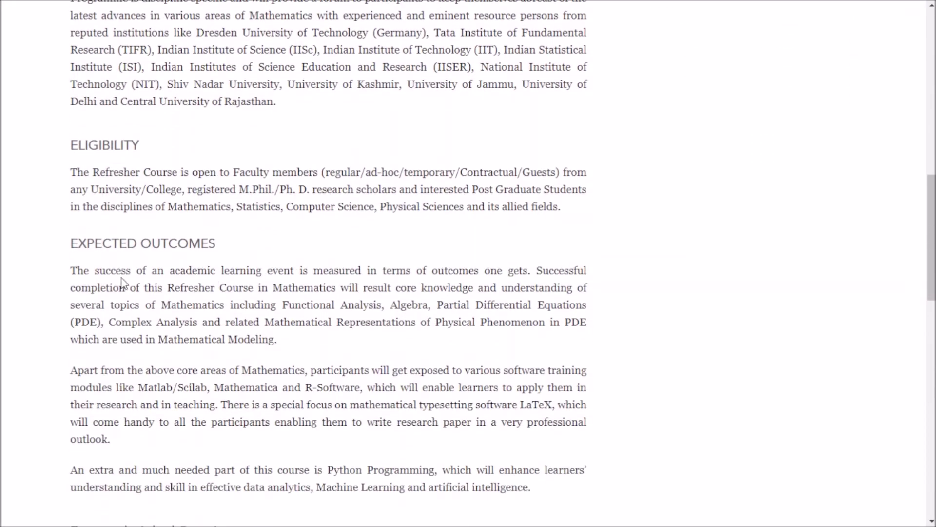
scroll(136, 271, "down", 2)
scroll(181, 278, "down", 3)
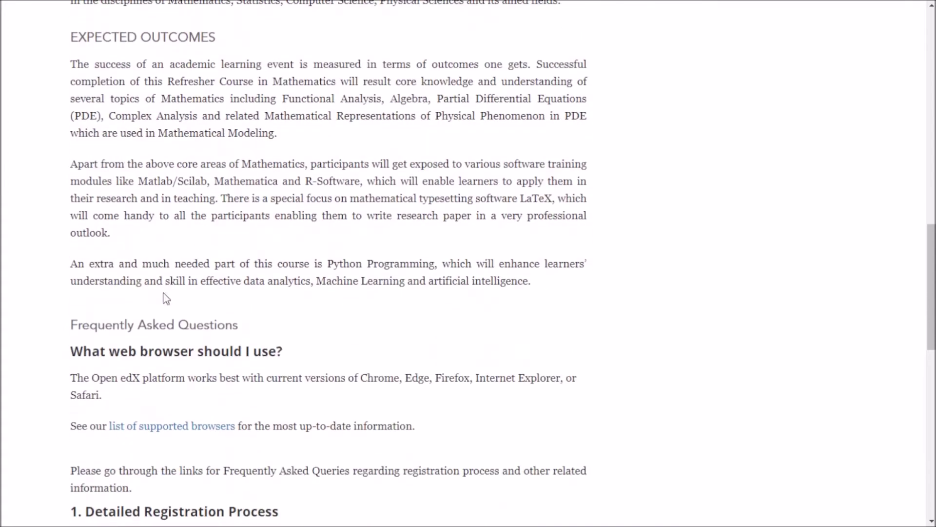
scroll(110, 288, "down", 2)
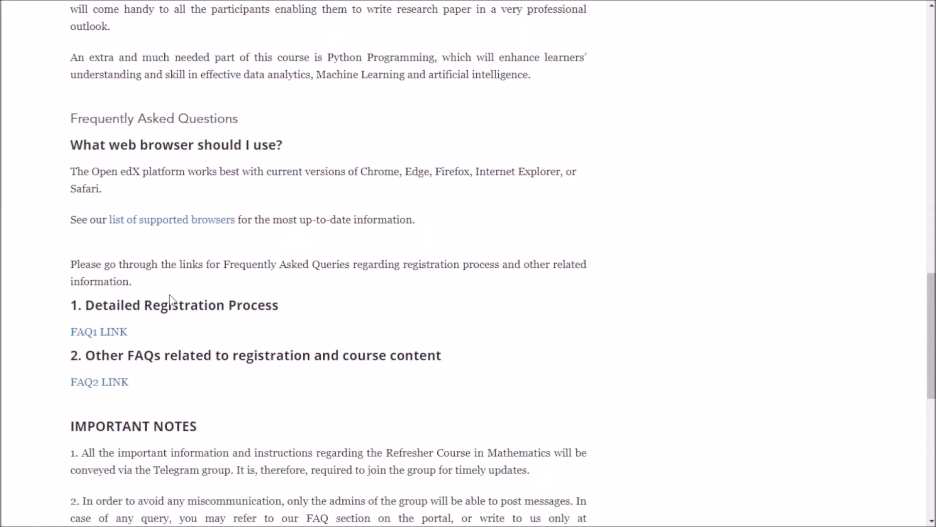
left_click(88, 342)
scroll(186, 420, "down", 2)
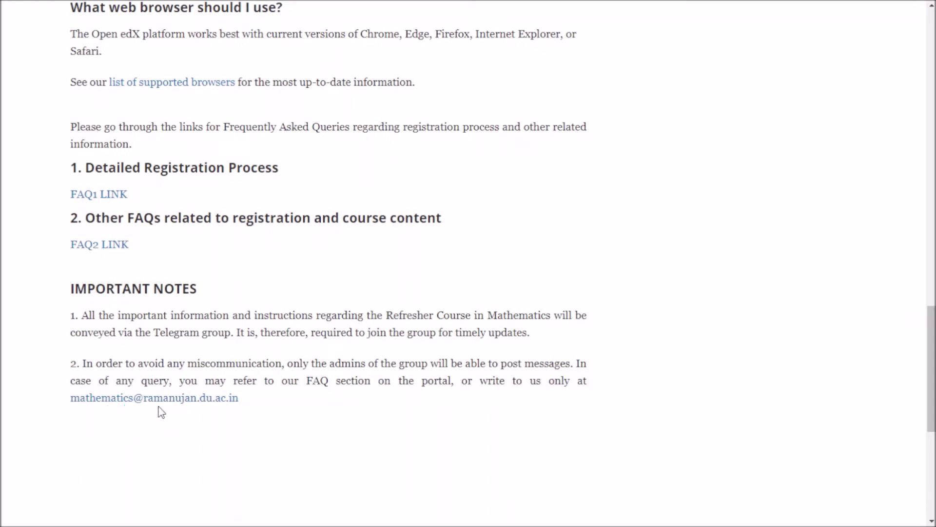
scroll(318, 416, "up", 2)
scroll(318, 416, "up", 20)
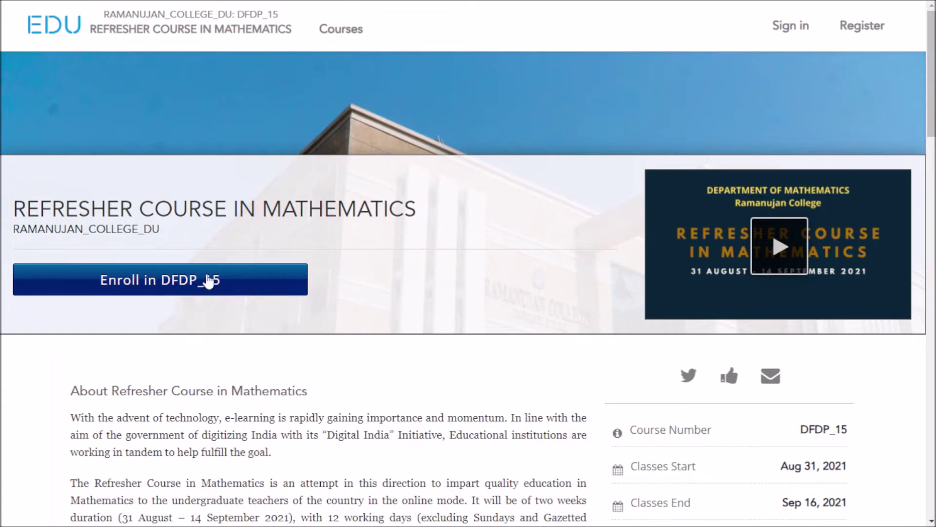
Enroll in DFDP_15 to reach registration and enter the account e-mail address
left_click(173, 281)
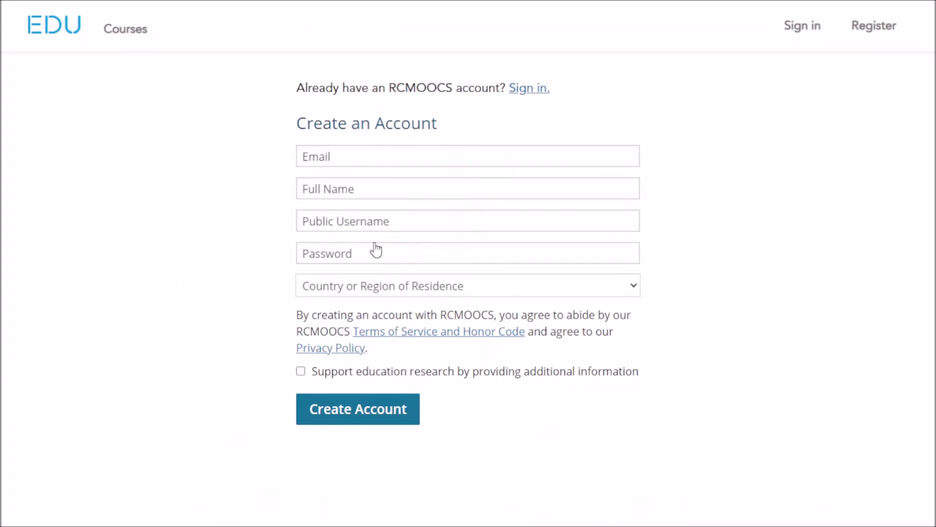
left_click(358, 157)
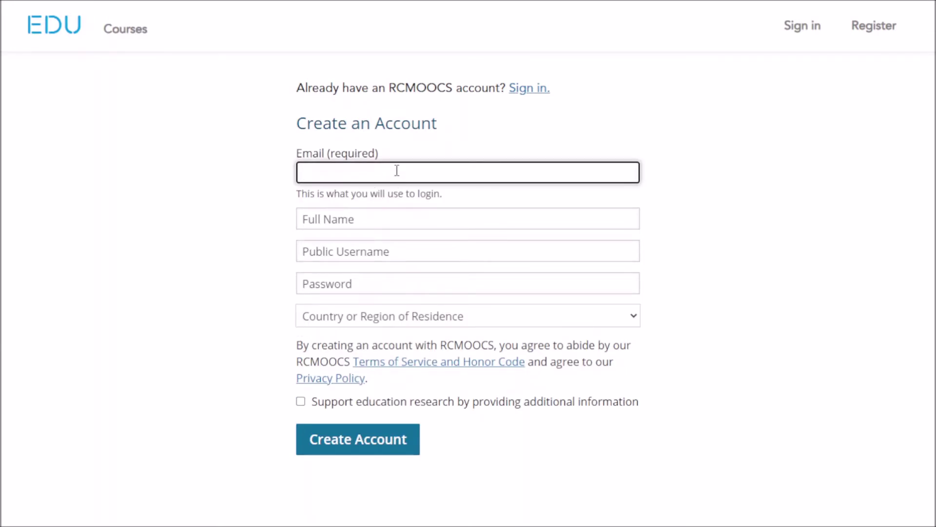
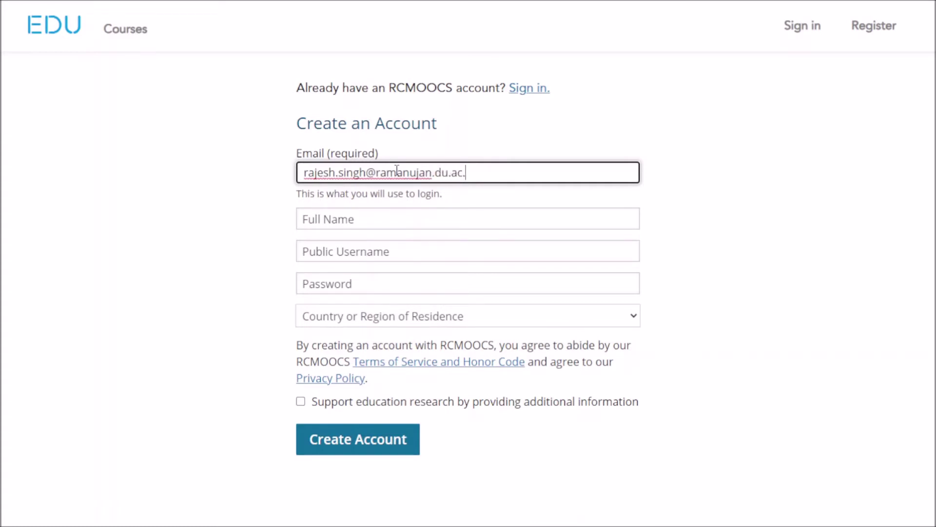
left_click(431, 129)
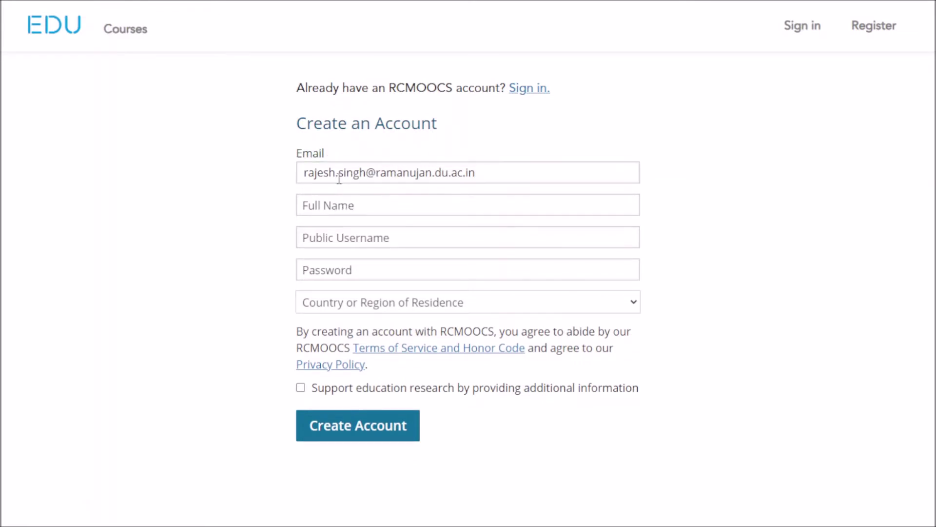
Fill in the user's full name on the Create an Account form
left_click(345, 205)
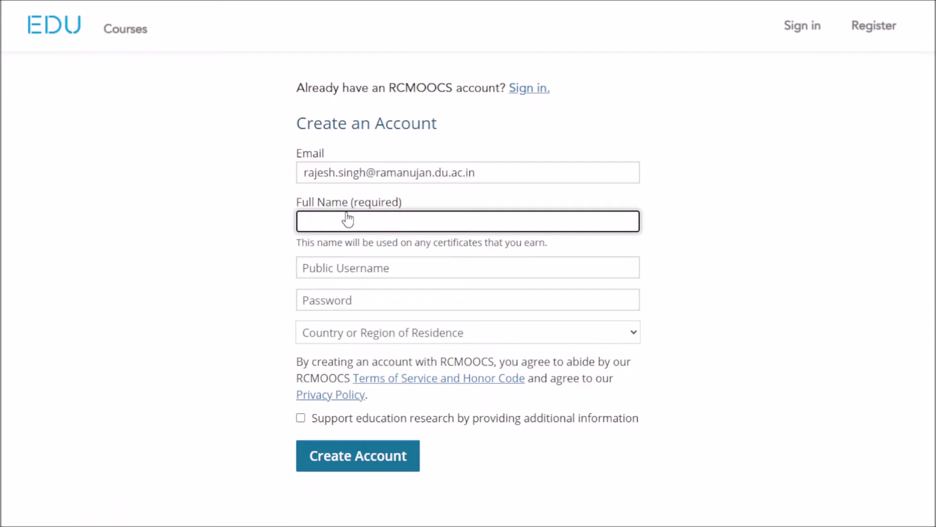
Replace the rejected public username with an accepted letters-and-digits username
left_click(352, 268)
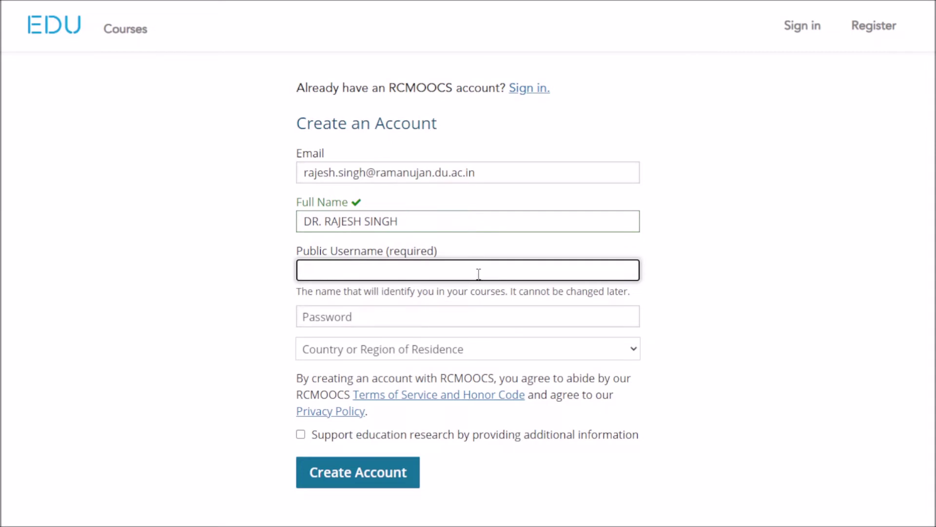
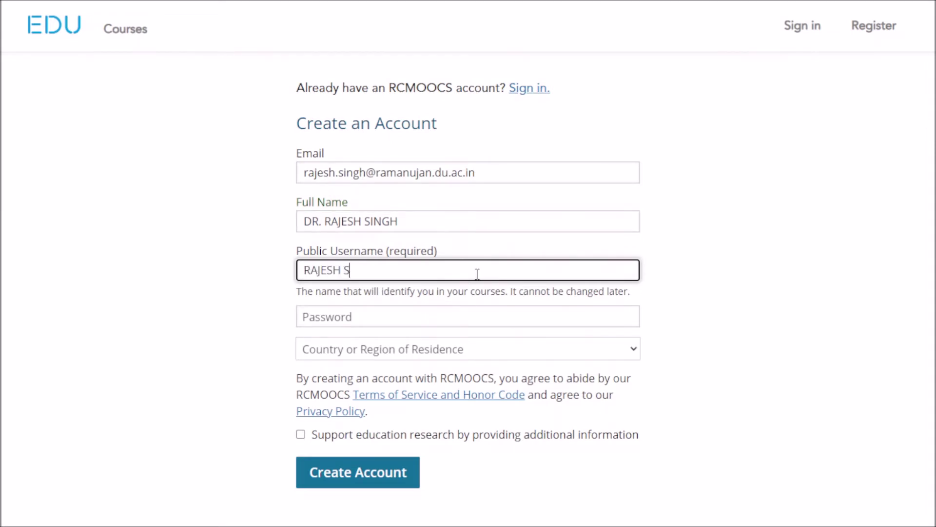
left_click(384, 317)
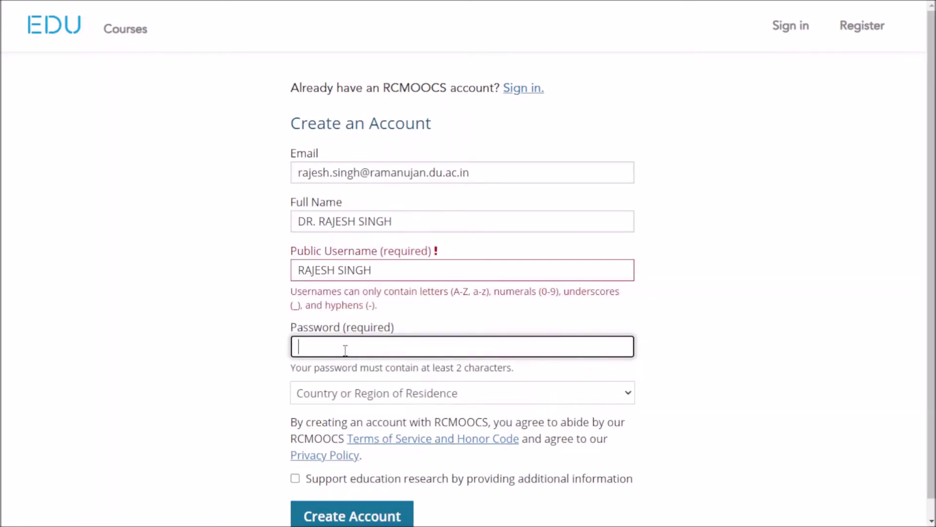
left_click(684, 298)
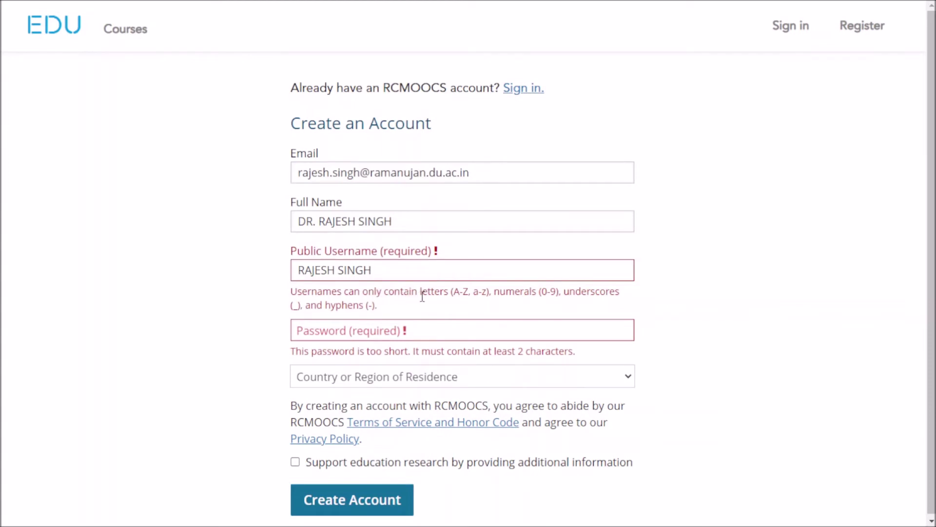
left_click_drag(401, 271, 281, 279)
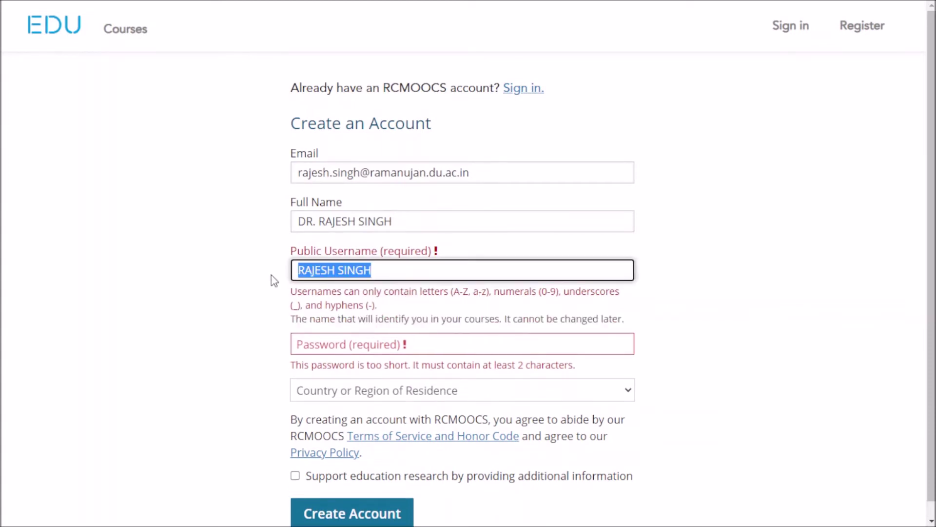
key("BackSpace")
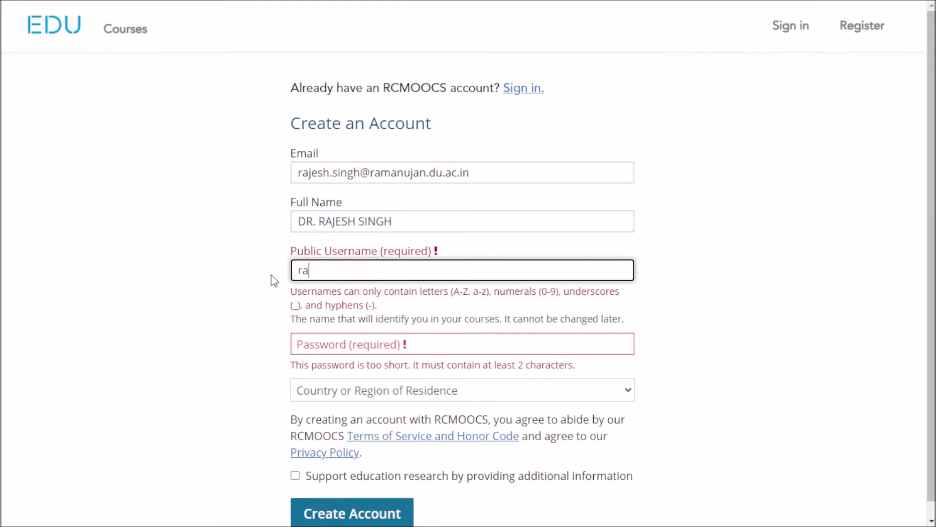
left_click(692, 293)
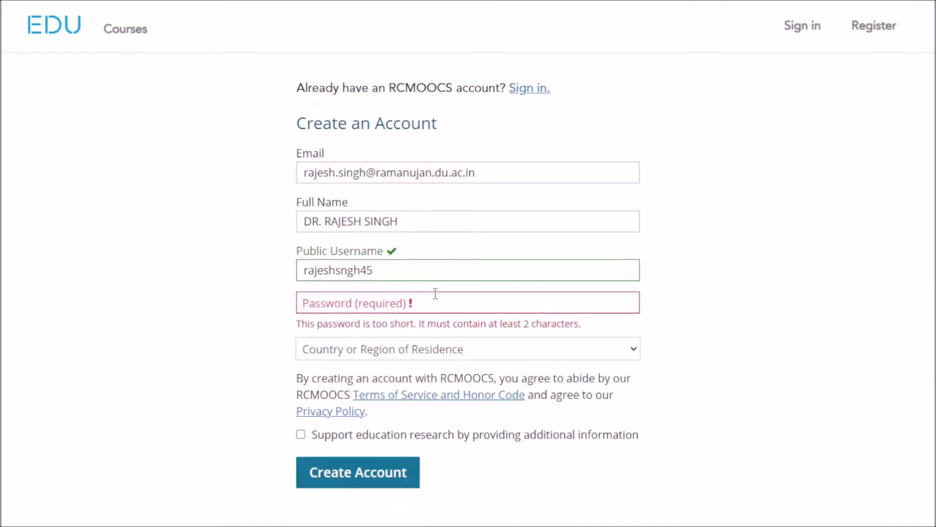
Enter the account password on the sign-up form
left_click(409, 306)
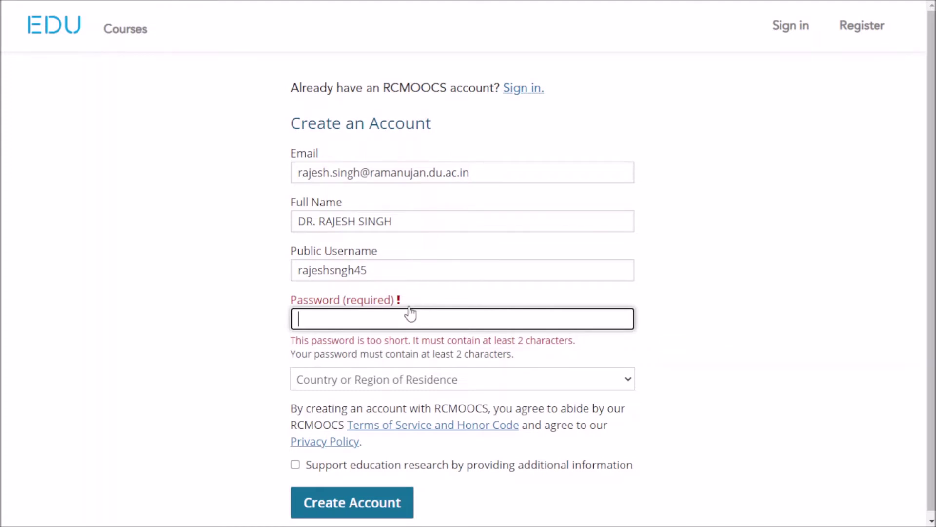
type("***")
type("•••••••••")
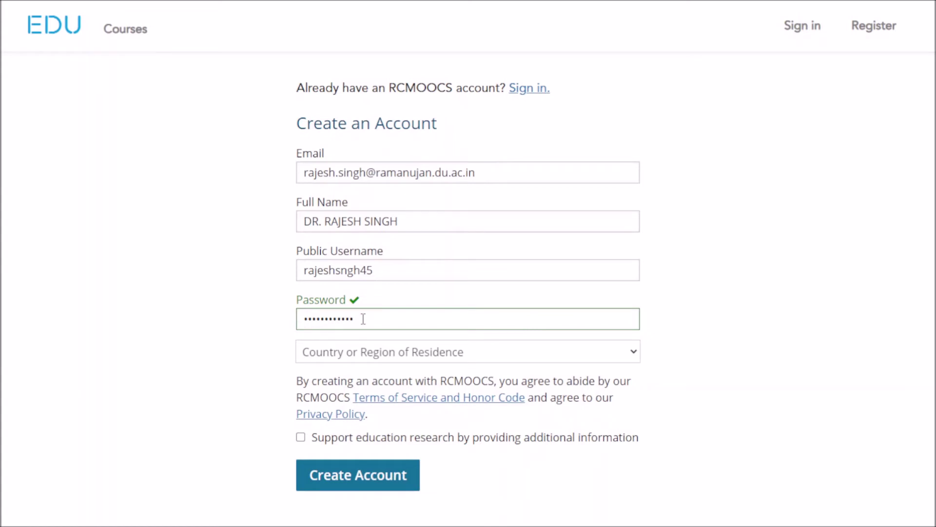
left_click(364, 335)
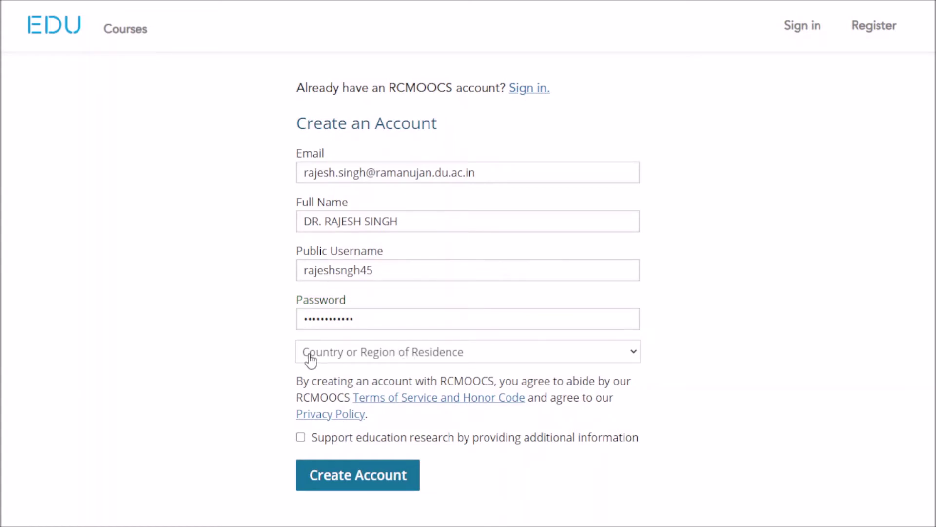
Set the country of residence to India, correcting an accidental Iran, and submit the form
left_click(433, 355)
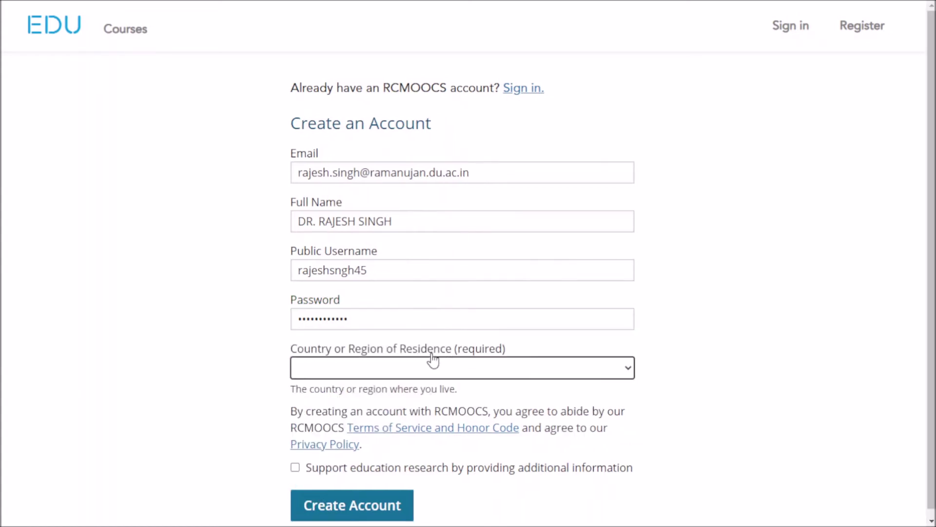
left_click(623, 374)
type("India")
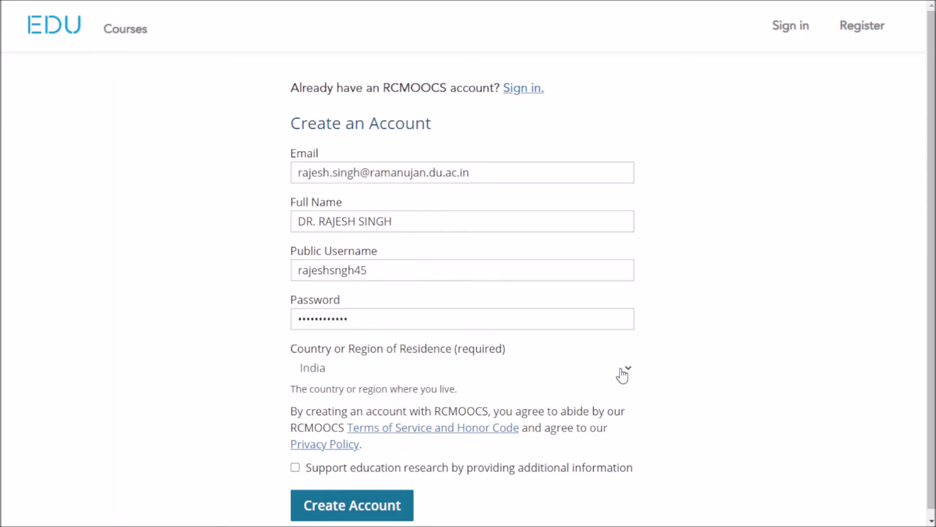
left_click(469, 356)
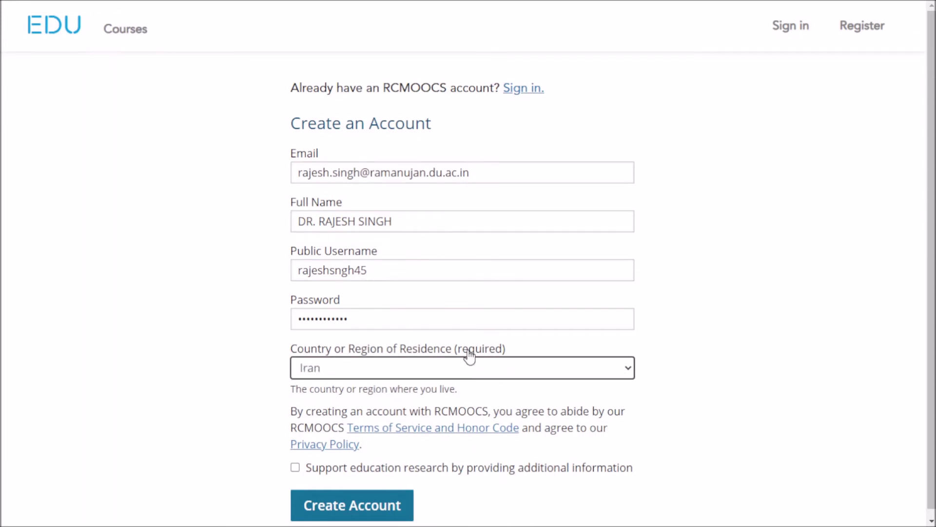
left_click(469, 370)
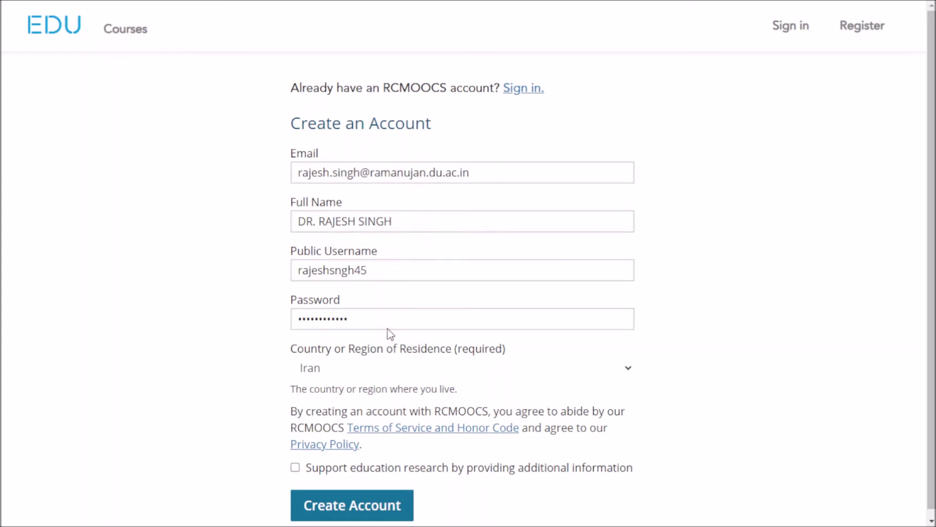
left_click(372, 320)
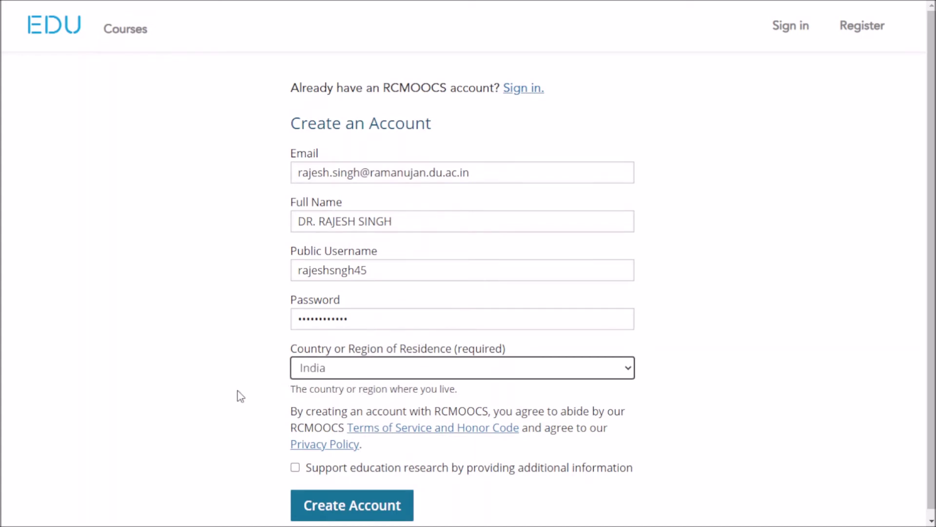
scroll(238, 395, "down", 1)
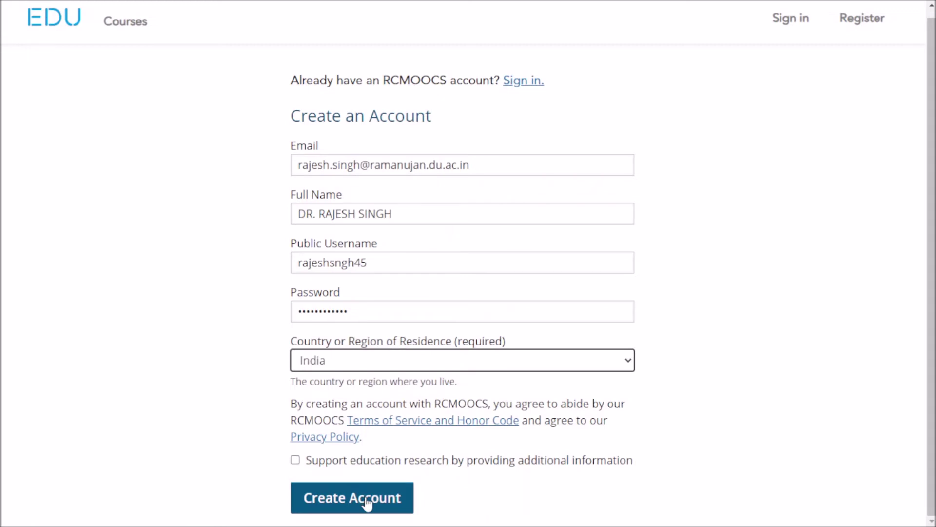
left_click(367, 502)
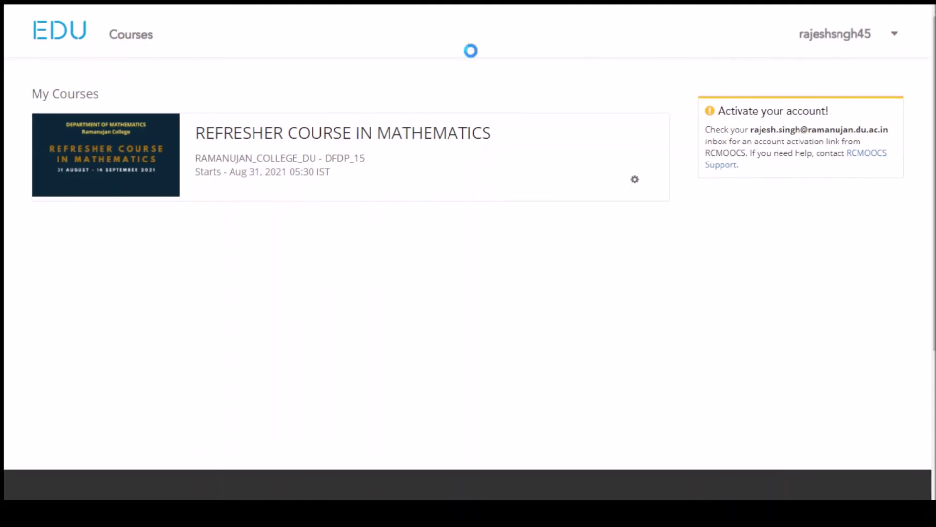
Exit Chrome fullscreen and open a new tab beside the RCMOOCS dashboard
left_click(468, 47)
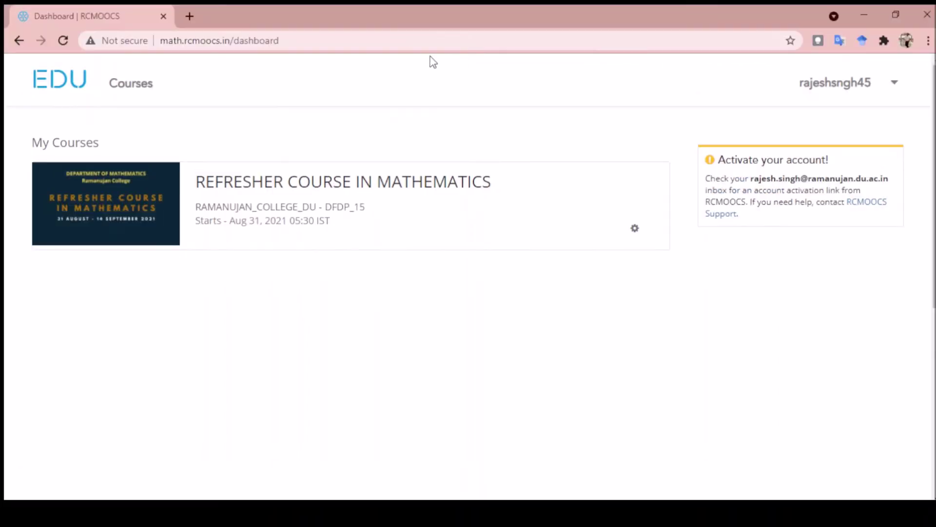
left_click(189, 16)
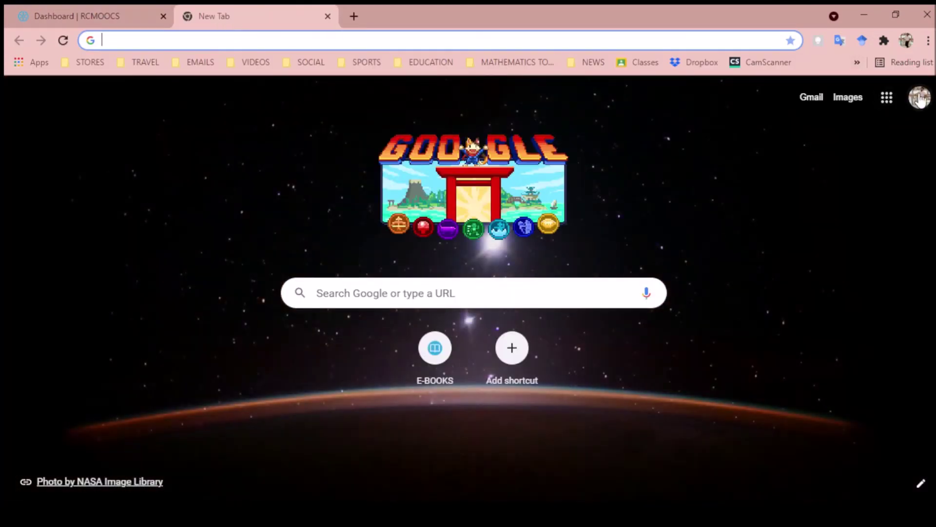
Go from the Google homepage to Gmail and open the RCMOOCS activation email
left_click(920, 99)
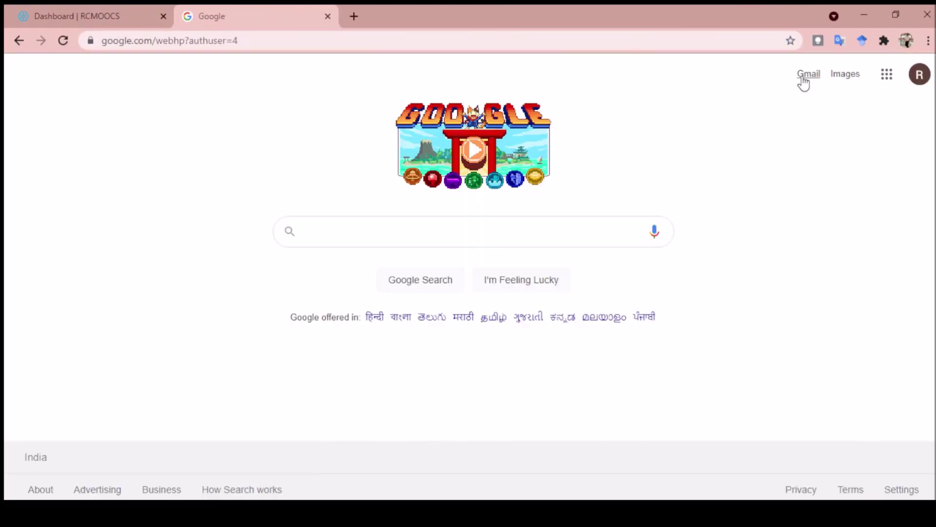
left_click(804, 81)
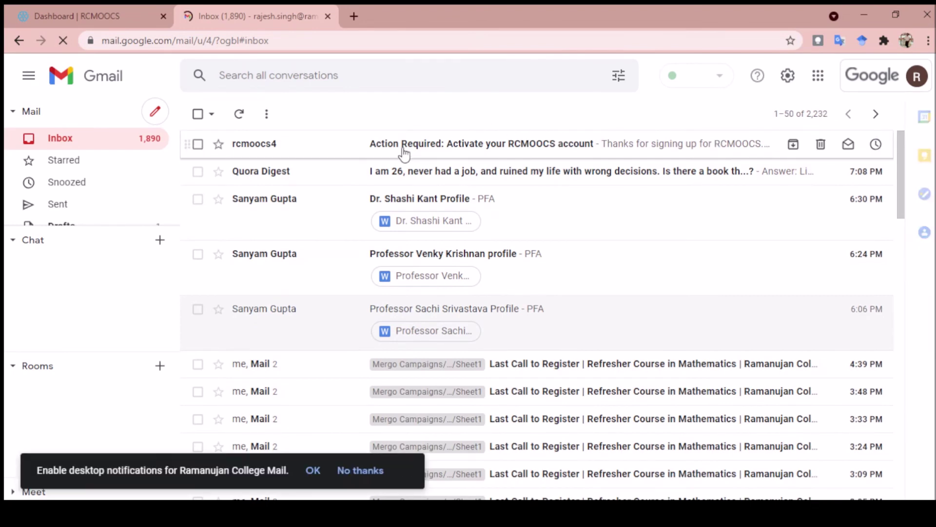
left_click(259, 152)
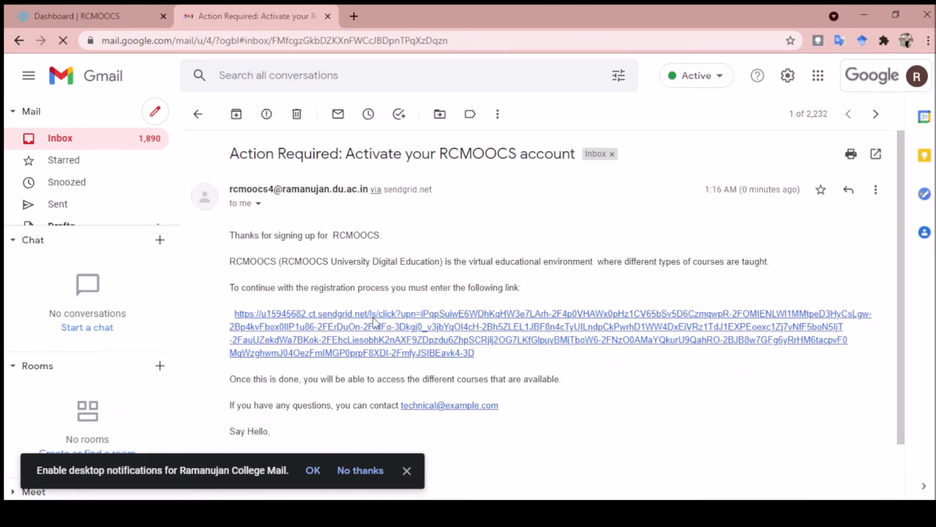
Scroll down through the RCMOOCS activation email toward its activation link
scroll(513, 308, "down", 2)
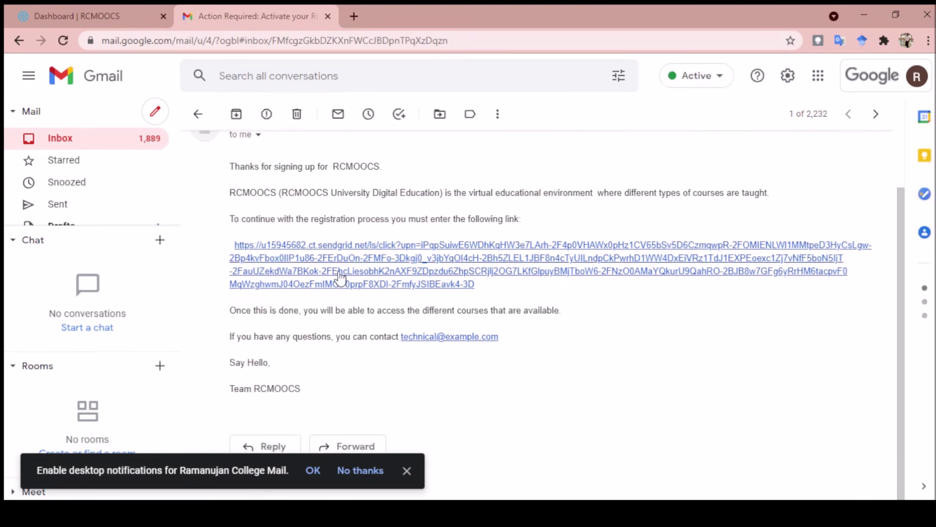